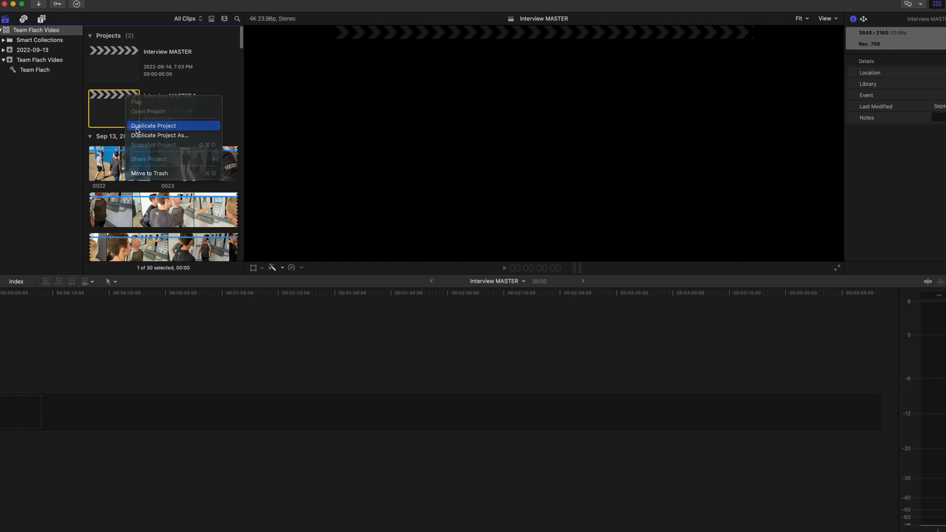
# - Make three duplicates of the empty interview project and rename them 15 second Video, 30 second video and 1 Minute Video
pyautogui.rightClick(119, 147)
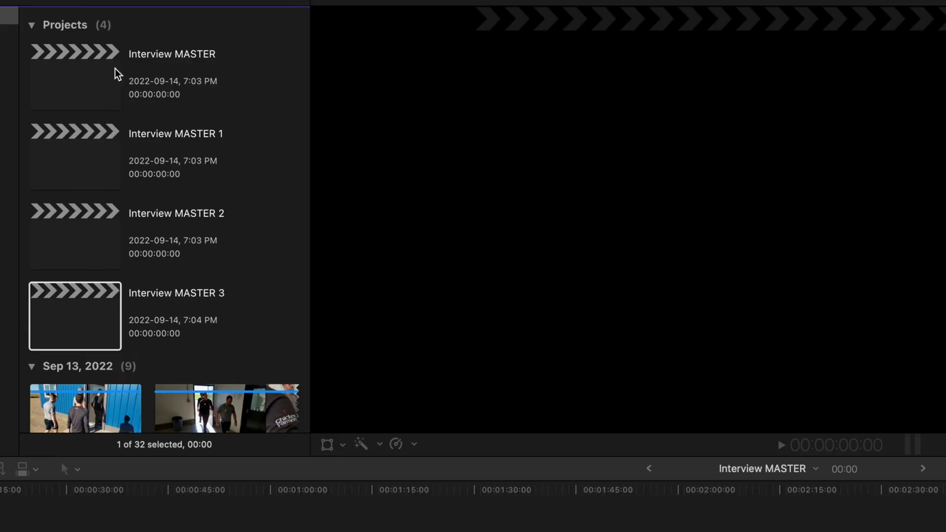
pyautogui.click(206, 133)
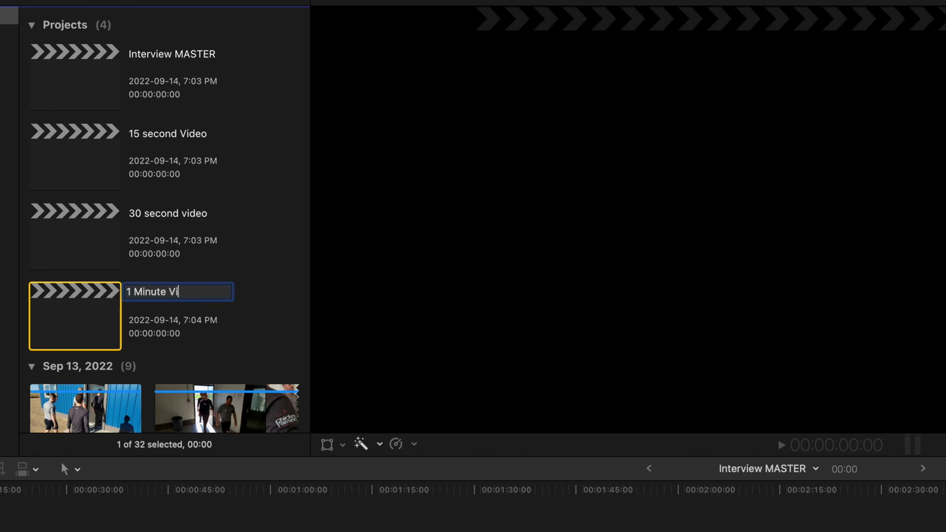
# - Duplicate the Interview MASTER project and rename the copy BROLL MASTER
pyautogui.rightClick(85, 76)
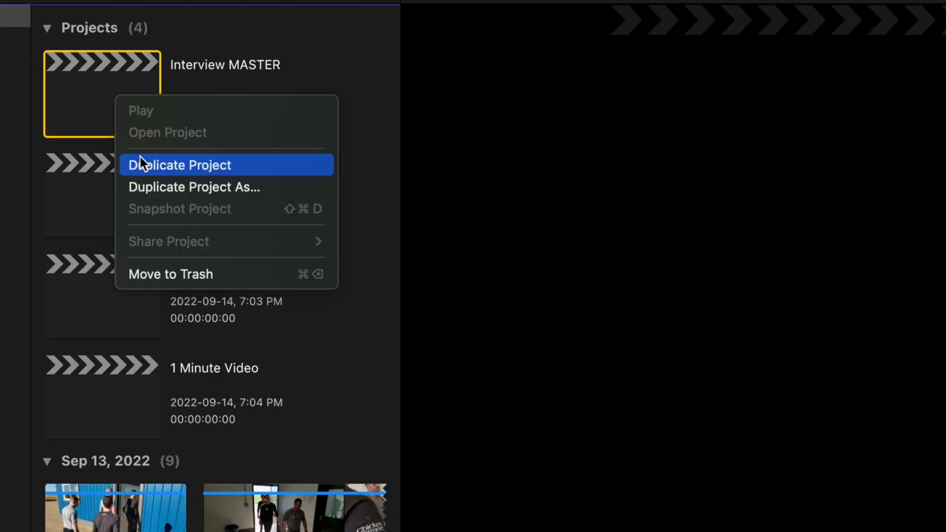
pyautogui.click(105, 126)
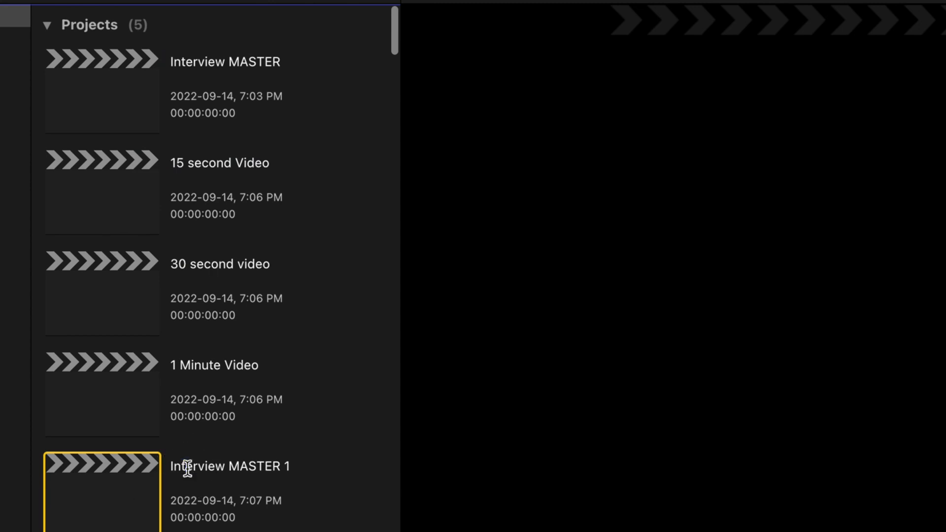
pyautogui.click(187, 468)
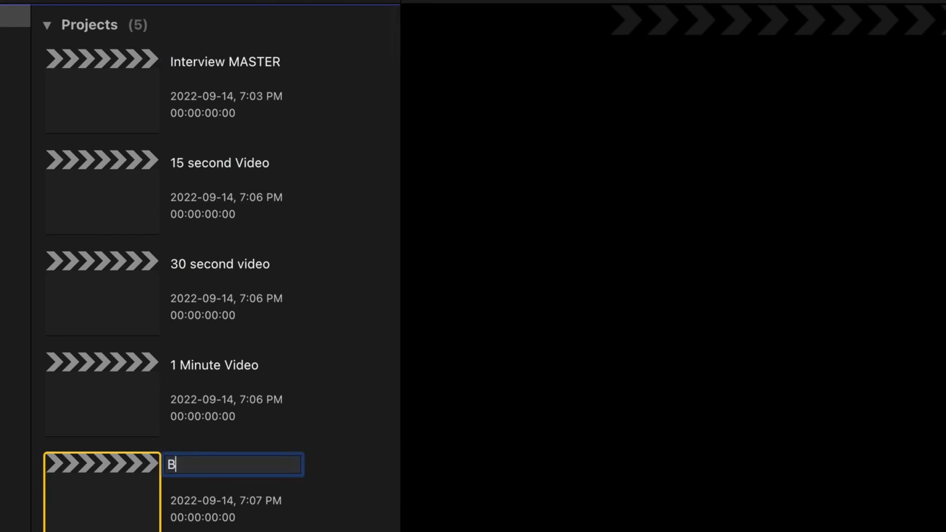
pyautogui.write('BROLL MASTER')
pyautogui.press('Return')
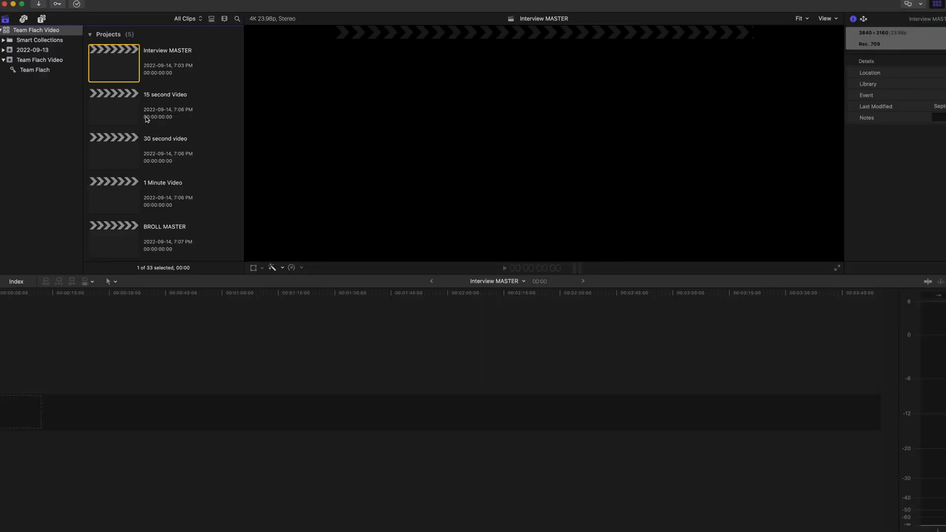
# - Add the interview clips Clip0026, Clip0027, Clip0028 and Clip0029 in order to the Interview MASTER timeline
pyautogui.scroll(-15, 167, 135)
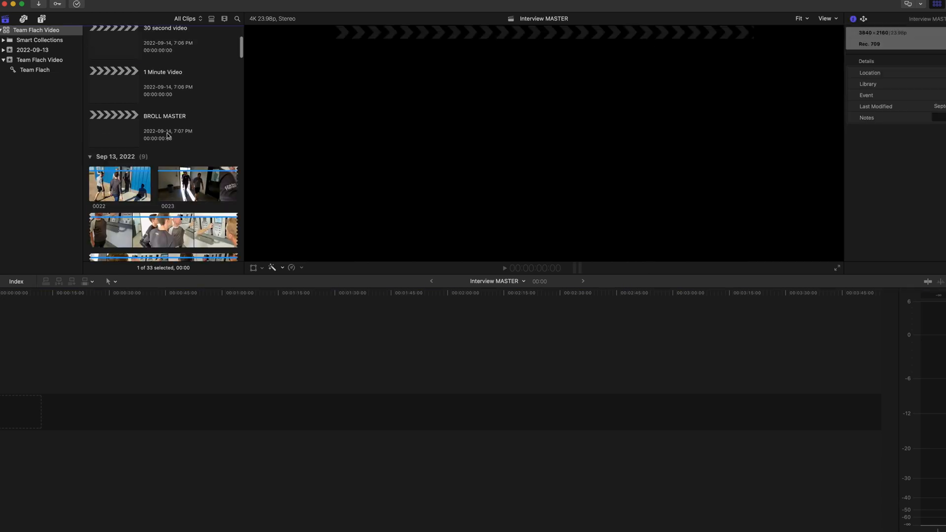
pyautogui.scroll(5, 167, 135)
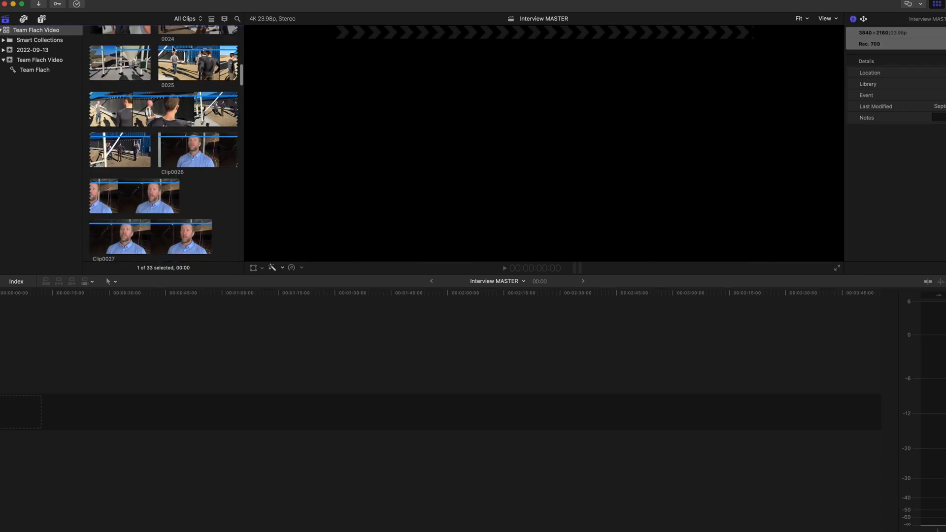
pyautogui.moveTo(194, 147); pyautogui.dragTo(42, 410)
pyautogui.scroll(-3, 144, 165)
pyautogui.moveTo(146, 163); pyautogui.dragTo(310, 410)
pyautogui.scroll(-3, 148, 148)
pyautogui.moveTo(148, 130); pyautogui.dragTo(670, 412)
pyautogui.moveTo(148, 177); pyautogui.dragTo(885, 419)
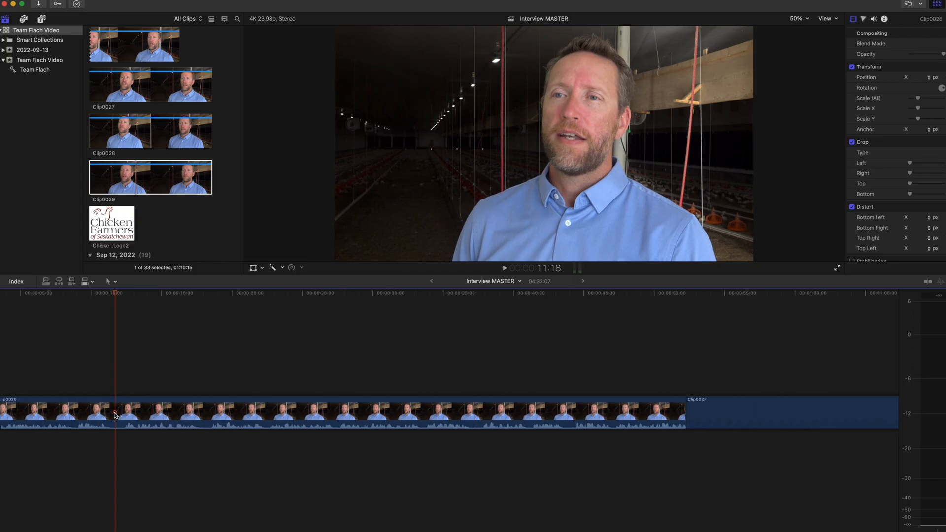
# - Play through the interview, cut Clip0027 shortly after its start and delete the opening section that follows Clip0026
pyautogui.scroll(-3, 115, 415)
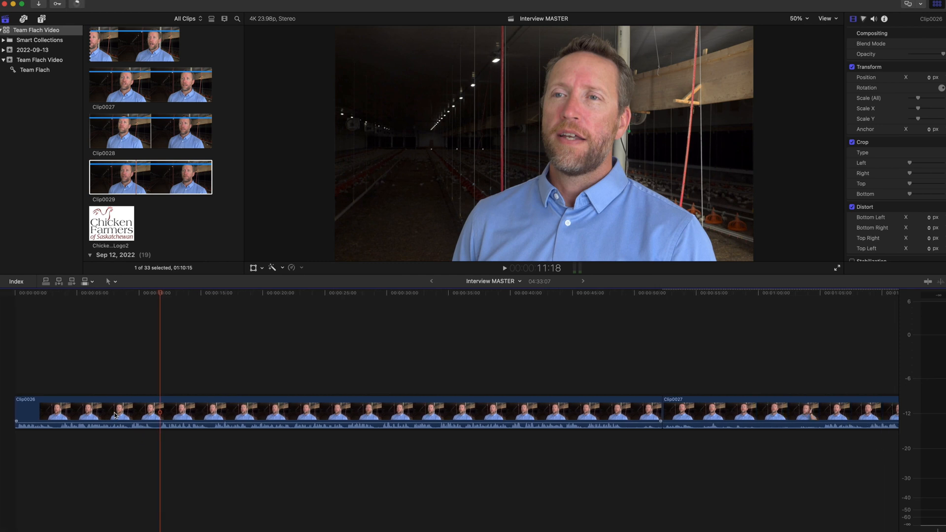
pyautogui.press('space')
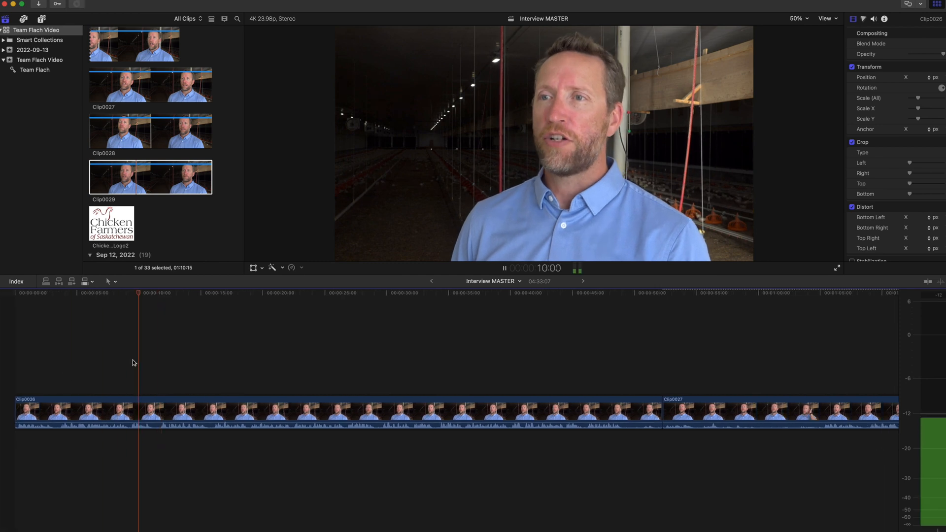
pyautogui.press('b')
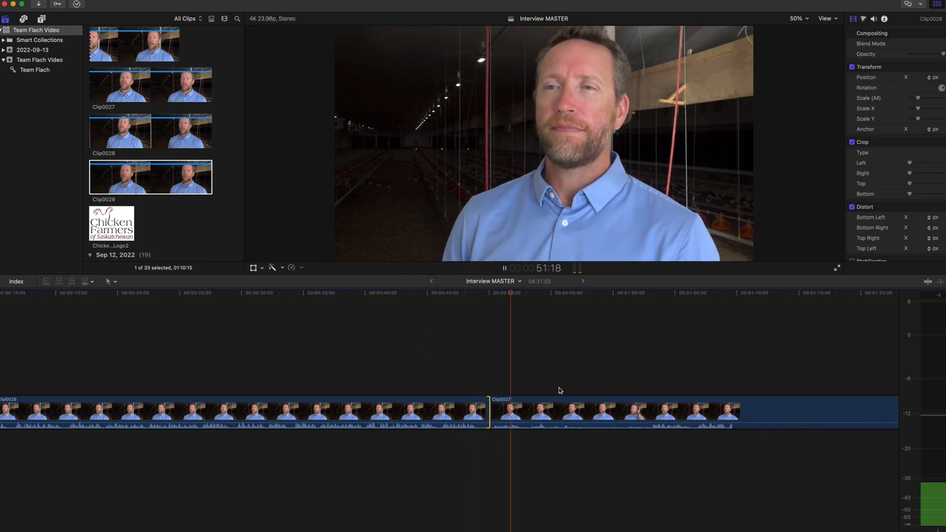
pyautogui.click(538, 402)
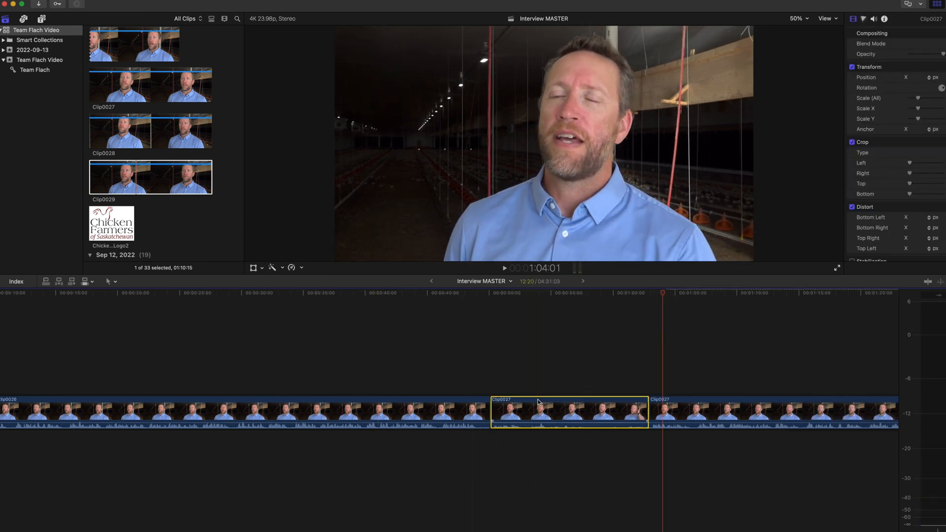
pyautogui.moveTo(574, 374); pyautogui.dragTo(558, 446)
pyautogui.moveTo(556, 378); pyautogui.dragTo(557, 428)
pyautogui.press('Delete')
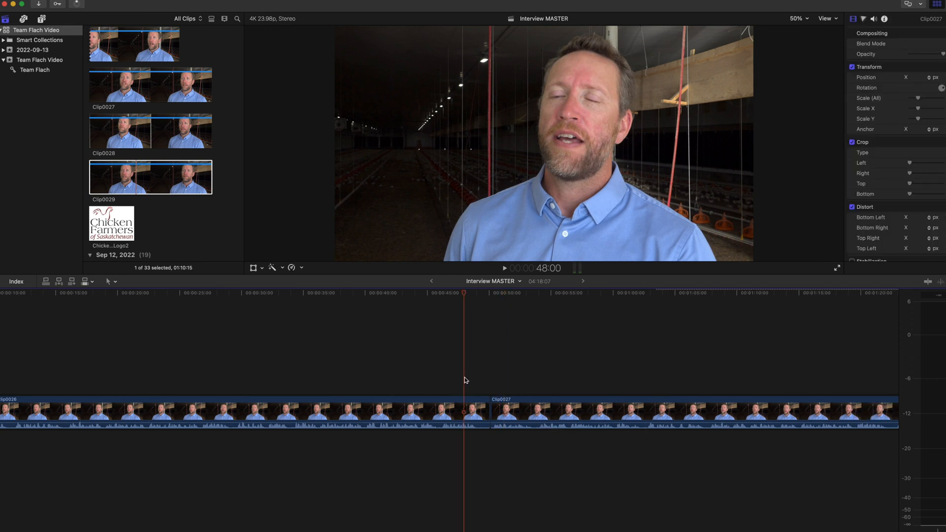
# - Insert the Custom generator as a black separator between Clip0026 and Clip0027, shorten it to about 4.5 seconds and play the timeline
pyautogui.moveTo(491, 304); pyautogui.dragTo(498, 328)
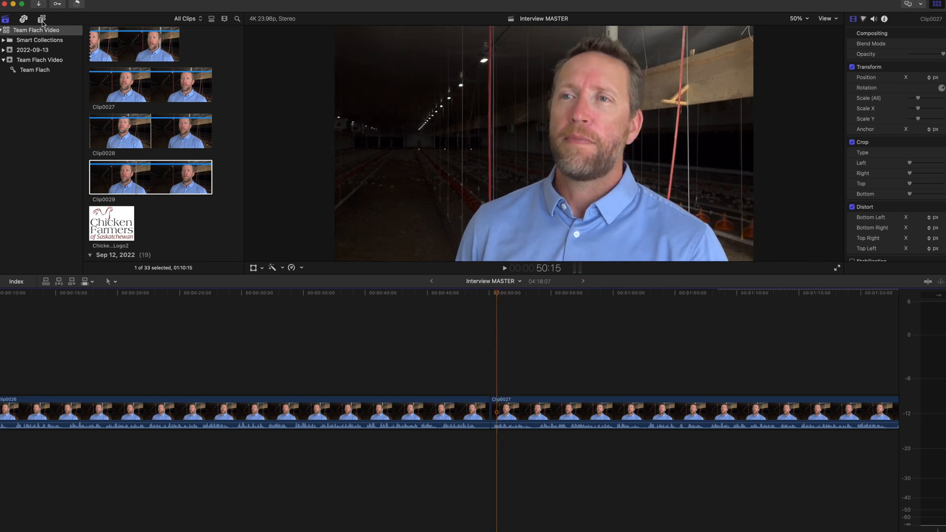
pyautogui.press('alt+super+1')
pyautogui.scroll(-10, 45, 147)
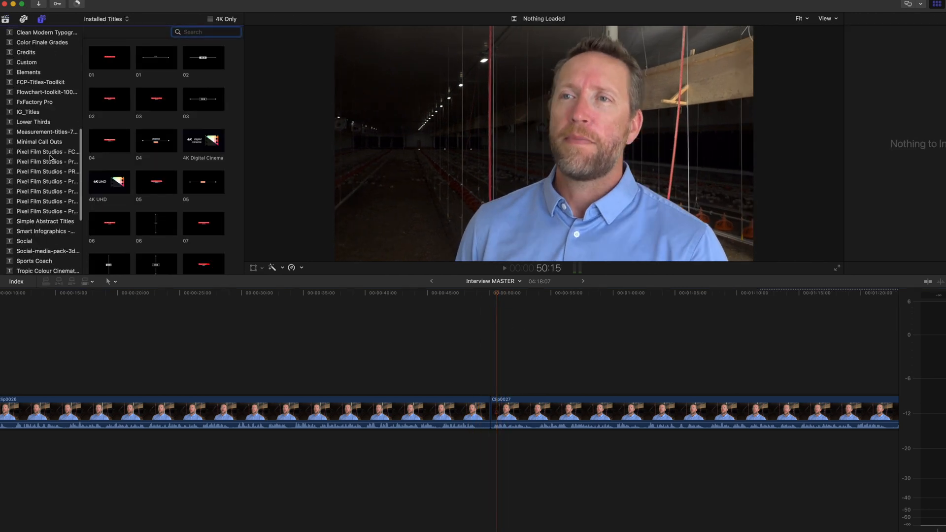
pyautogui.click(28, 150)
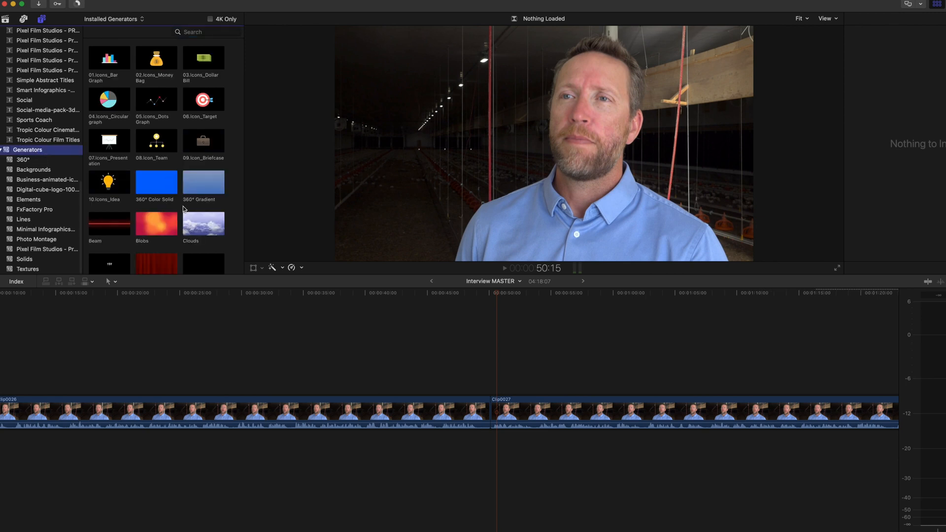
pyautogui.scroll(-2, 162, 157)
pyautogui.moveTo(190, 217); pyautogui.dragTo(493, 399)
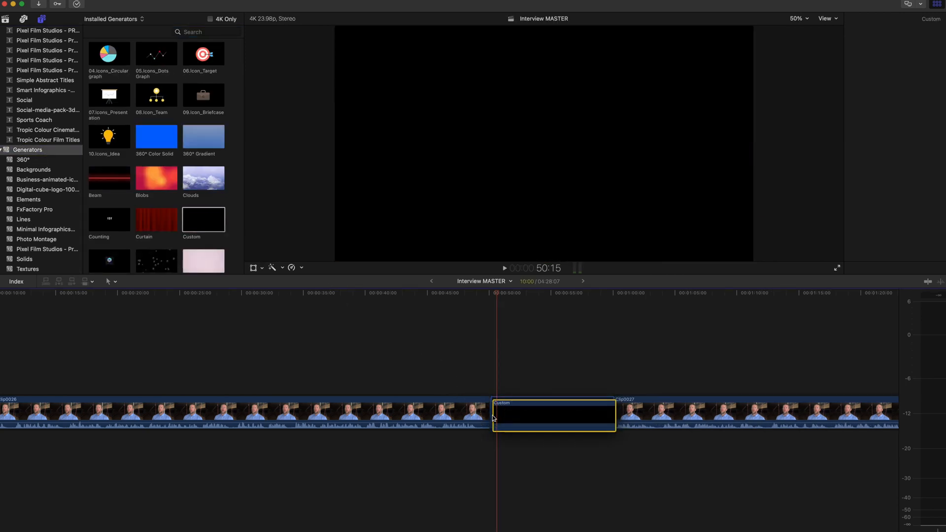
pyautogui.moveTo(610, 410); pyautogui.dragTo(545, 410)
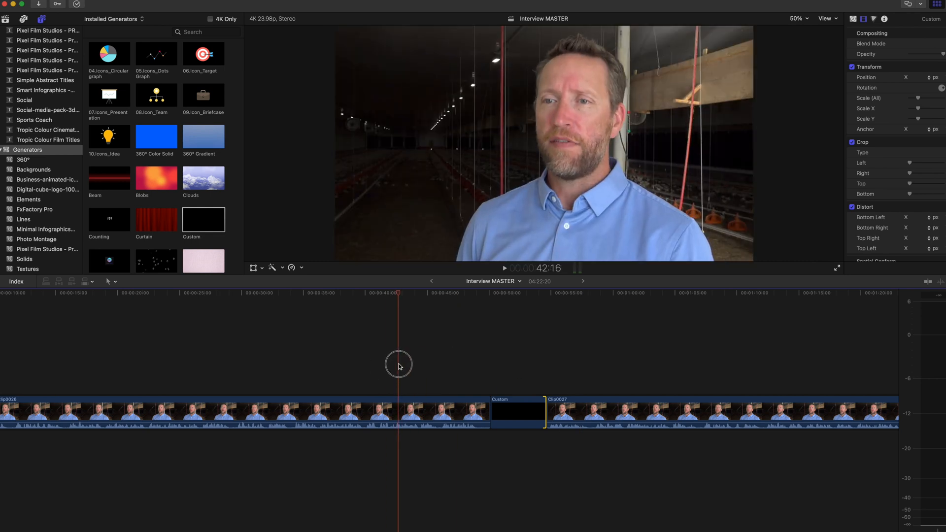
pyautogui.press('space')
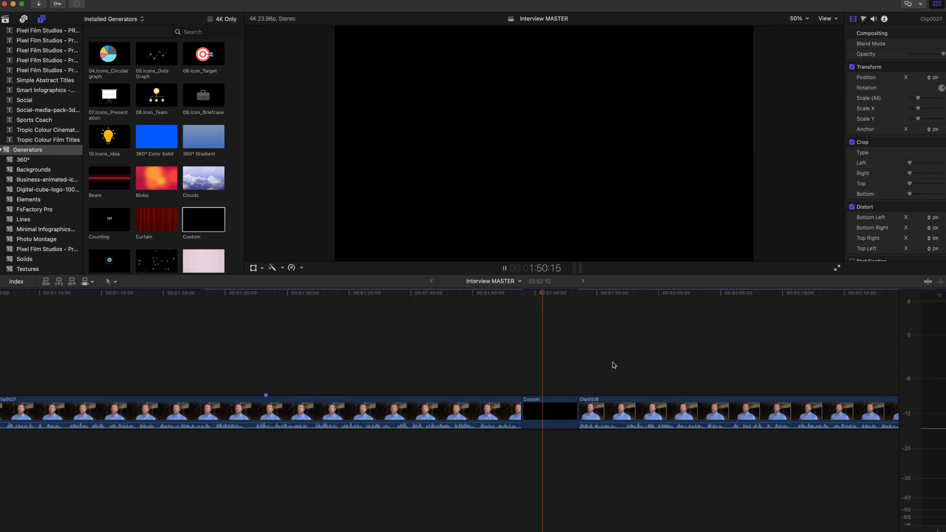
pyautogui.hscroll(10, 613, 365)
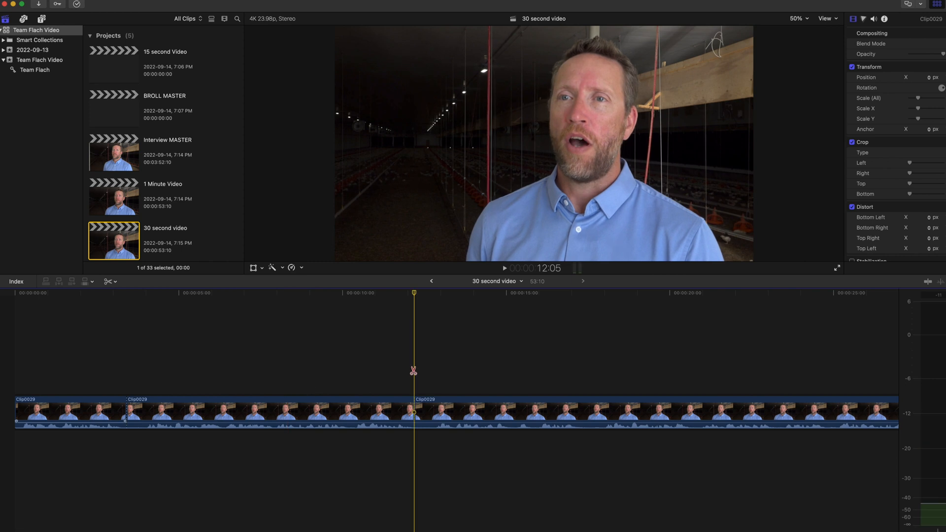
# - Cut Clip0029 in the 30 second video timeline at about 17.5 seconds
pyautogui.press('super+equal')
pyautogui.click(272, 404)
pyautogui.press('space')
pyautogui.press('space')
pyautogui.press('space')
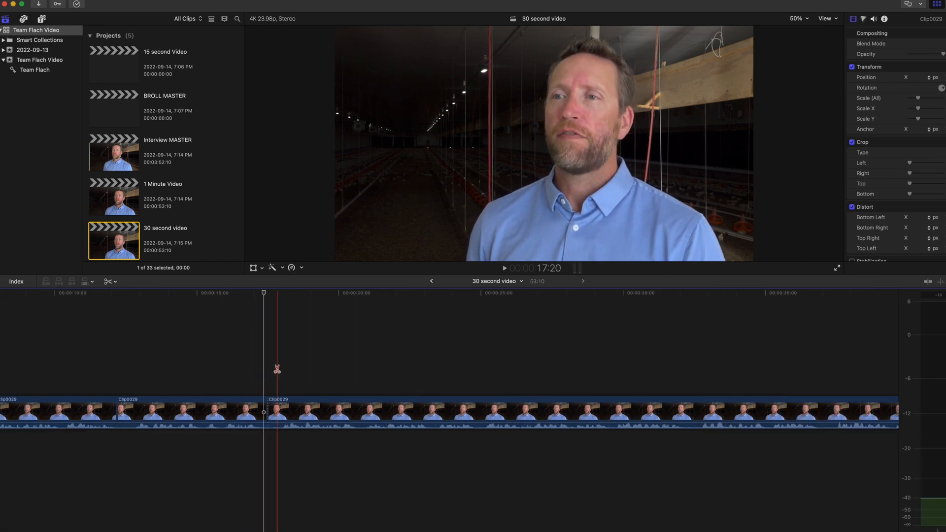
# - Cut Clip0029 again further along and delete the section directly after the cut at about 17.5 seconds
pyautogui.press('space')
pyautogui.press('super+minus')
pyautogui.hscroll(5, 492, 381)
pyautogui.click(532, 412)
pyautogui.press('a')
pyautogui.click(591, 411)
pyautogui.press('Delete')
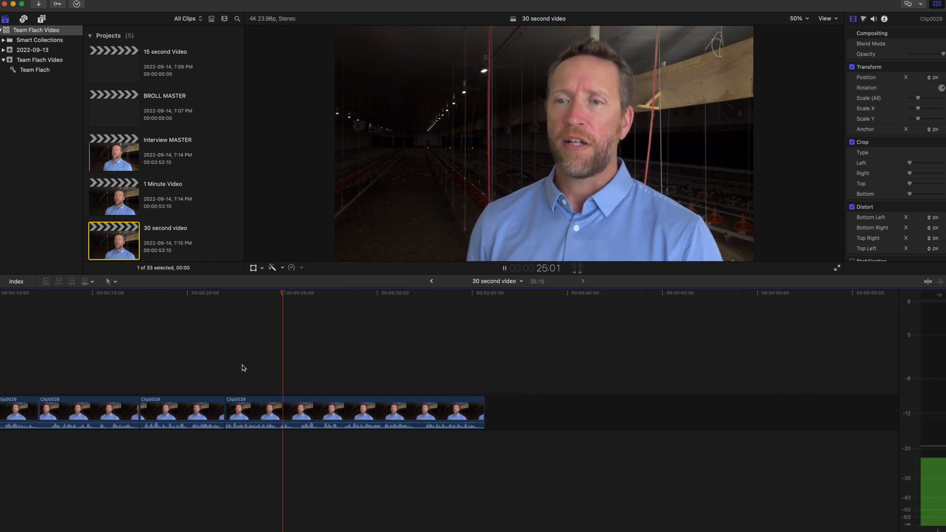
# - Delete the two short Clip0029 segments between about 12 and 22 seconds and play the shortened edit
pyautogui.click(272, 409)
pyautogui.click(246, 411)
pyautogui.press('Delete')
pyautogui.click(320, 410)
pyautogui.press('Delete')
pyautogui.press('space')
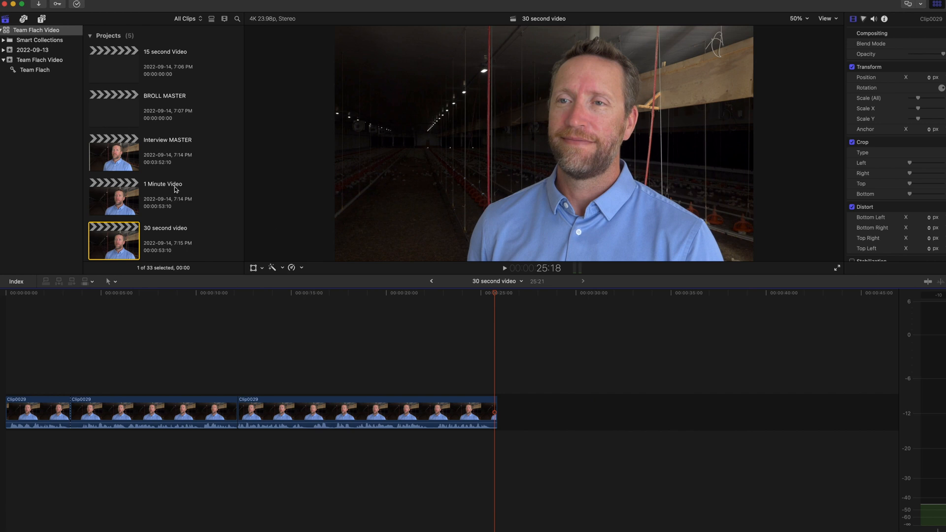
# - Open the 1 Minute Video project and select the start edge of Clip0029 in its timeline
pyautogui.click(134, 199)
pyautogui.doubleClick(127, 199)
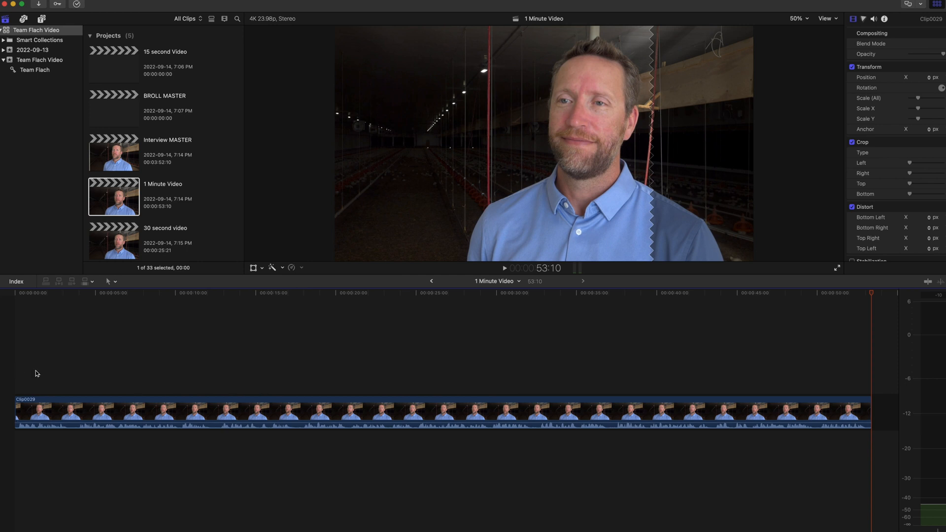
pyautogui.moveTo(17, 407); pyautogui.dragTo(17, 407)
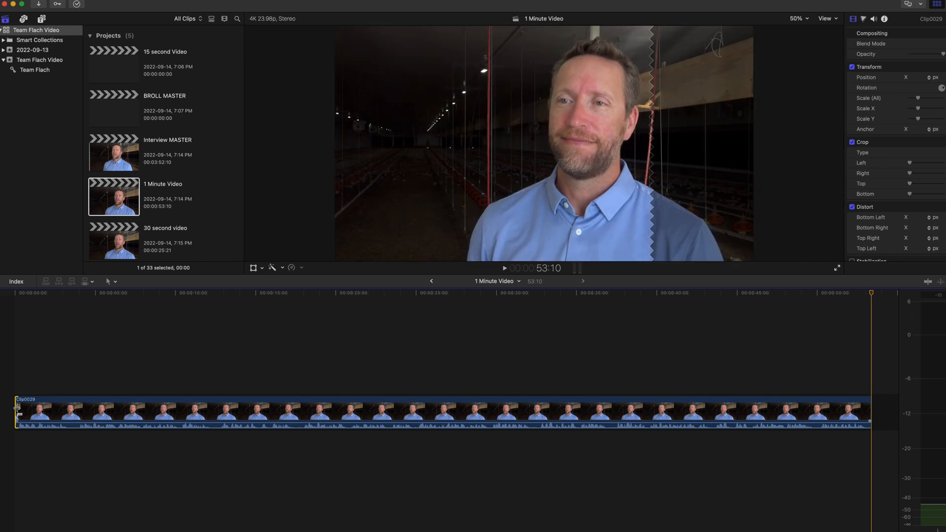